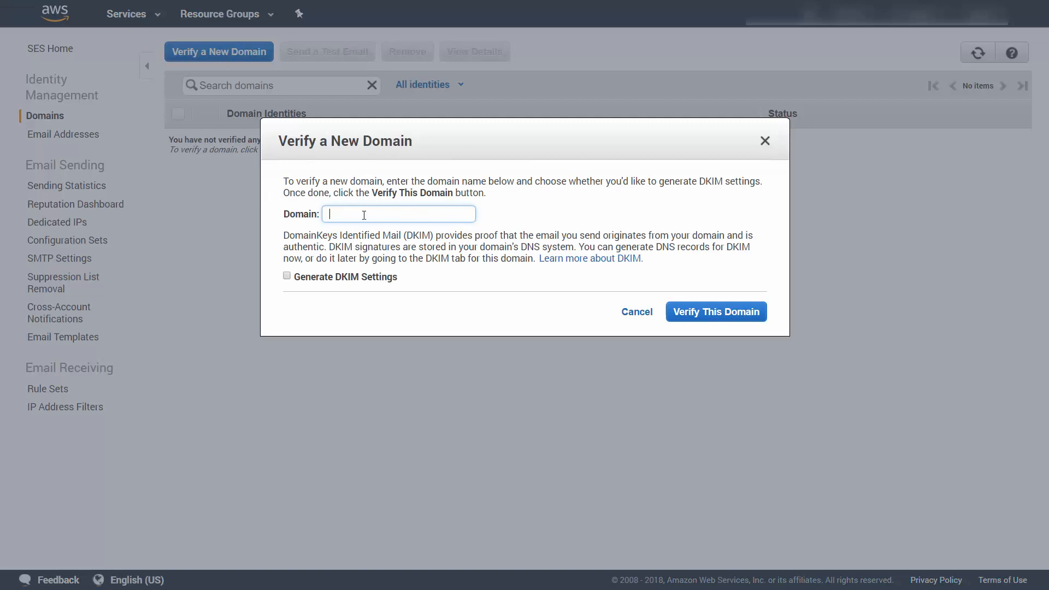
Step: Submit titansofcentralpa.com for domain verification with DKIM settings generated, and expand its entry in the domain list
text(titansofcentralpa.com)
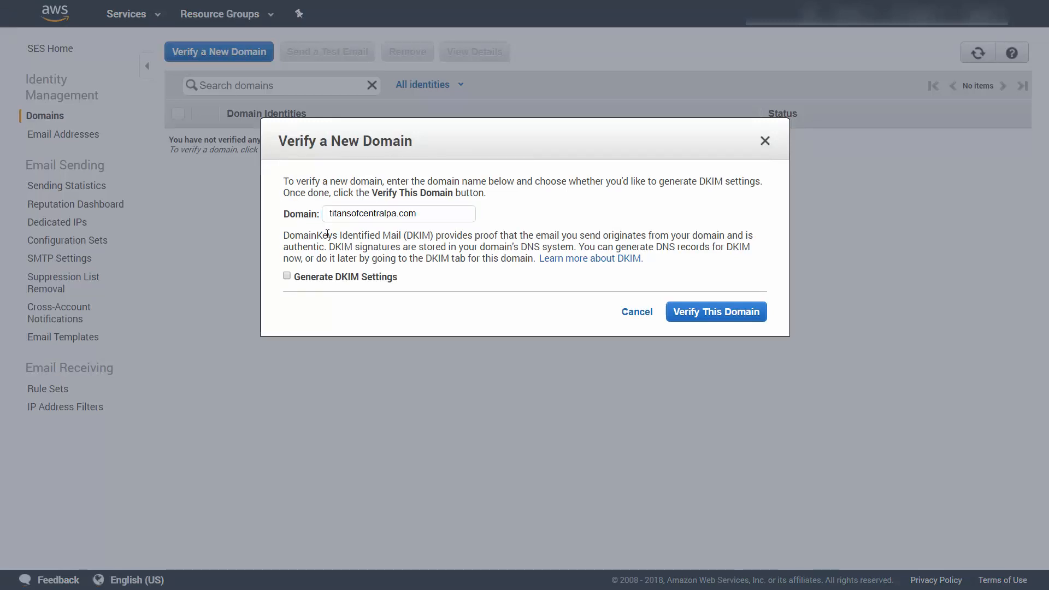
click(287, 277)
click(688, 316)
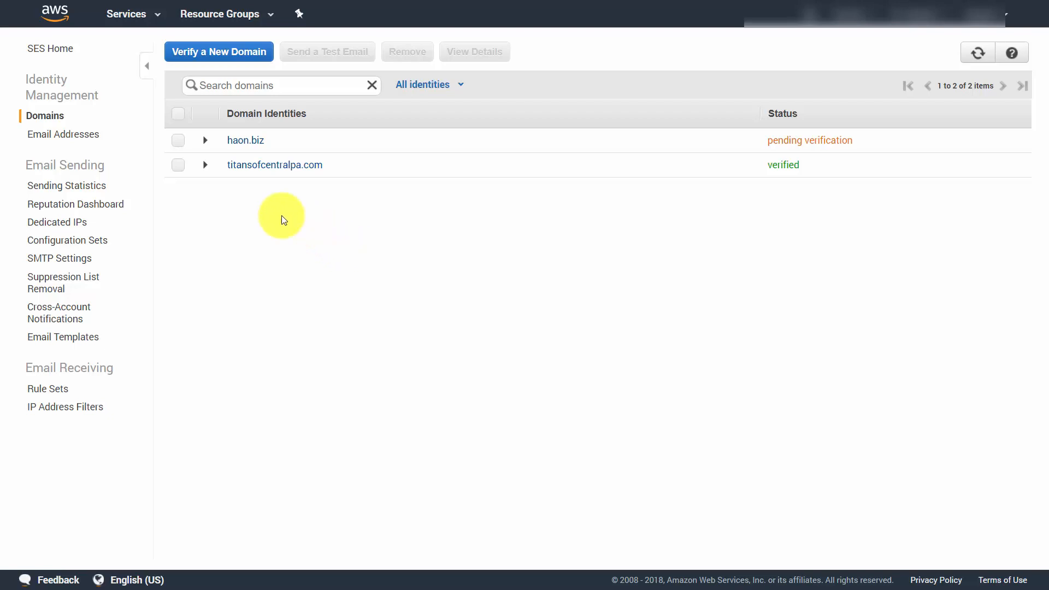
click(205, 165)
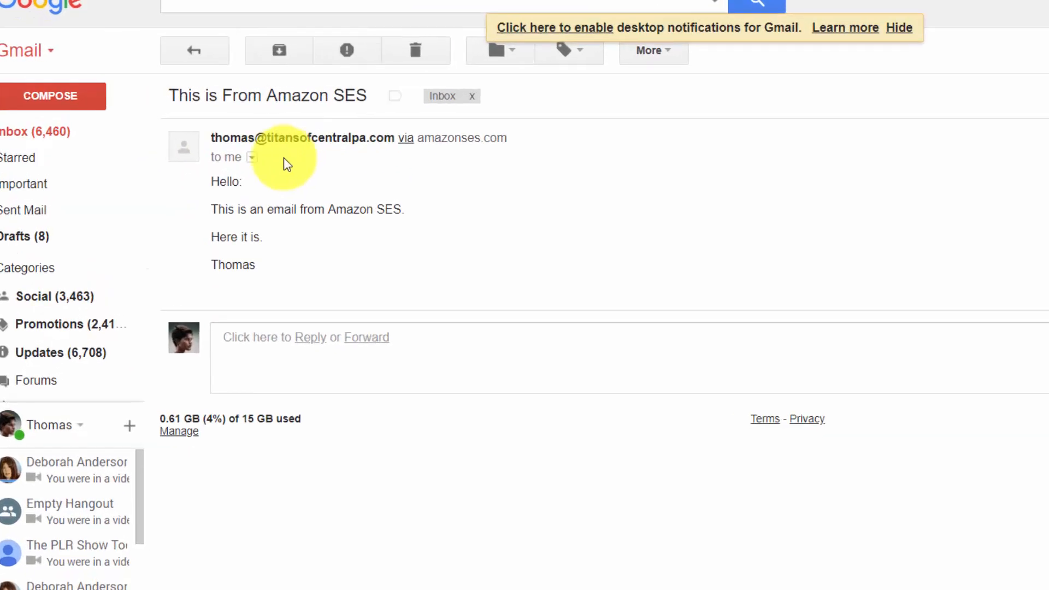
Step: Set the MAIL FROM domain of the titansofcentralpa.com email address to the mail subdomain, with amazonses.com as fallback
mouse_move(301, 148)
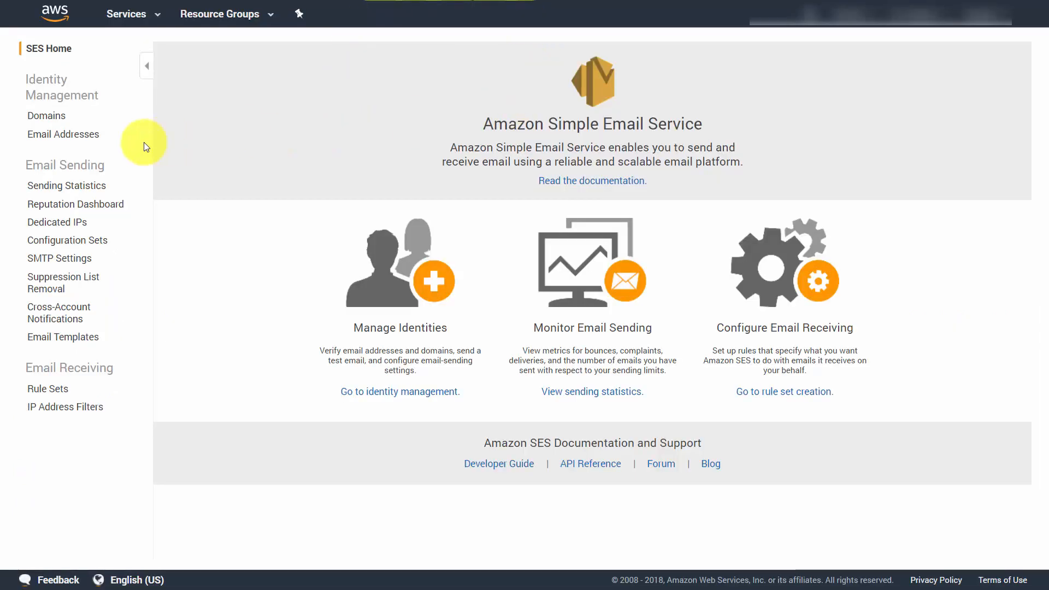
click(82, 137)
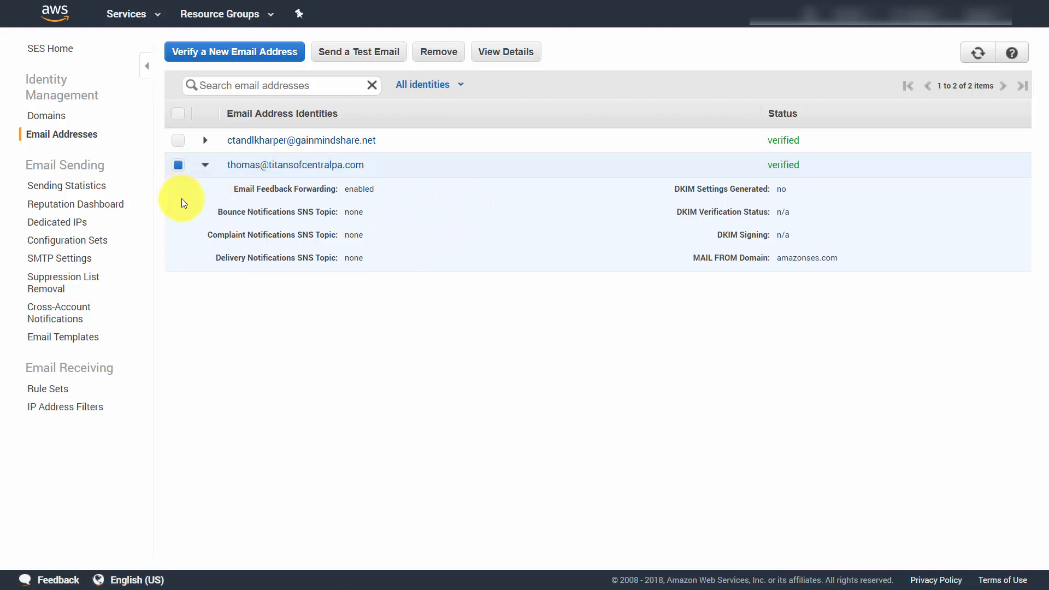
click(504, 52)
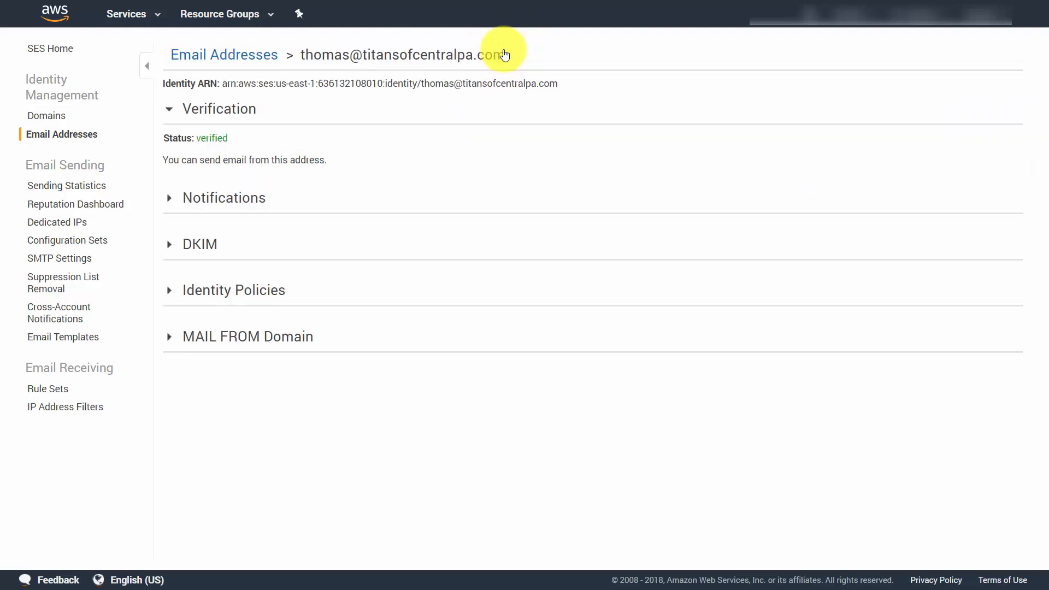
click(170, 340)
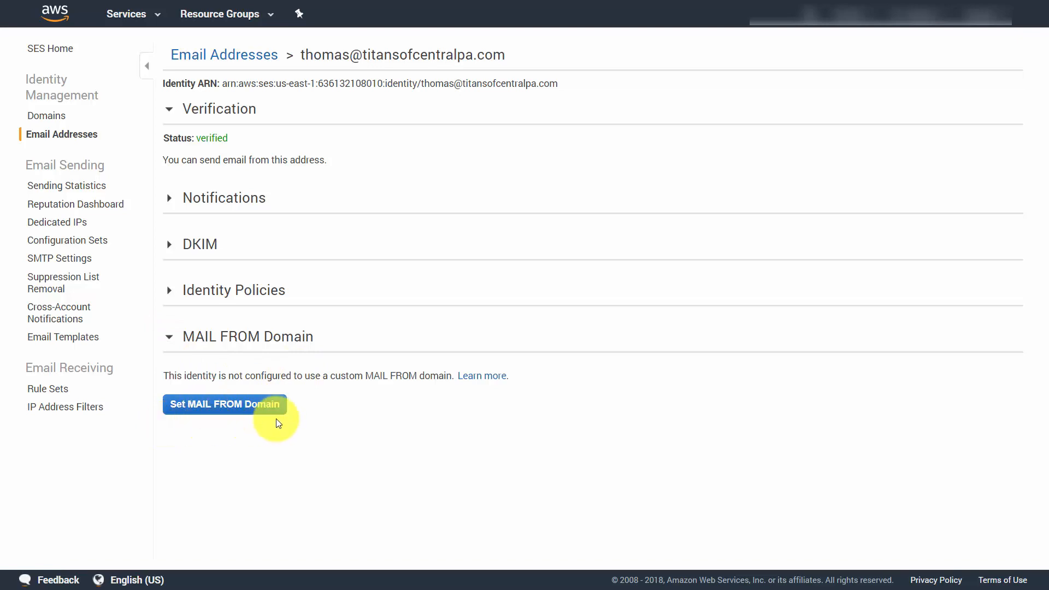
click(236, 410)
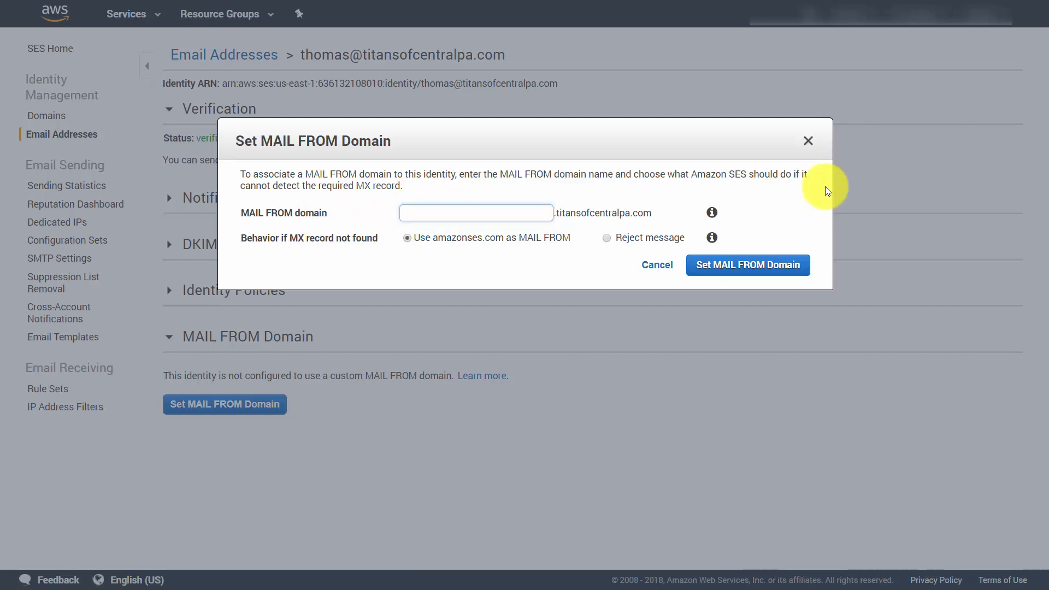
text(mail)
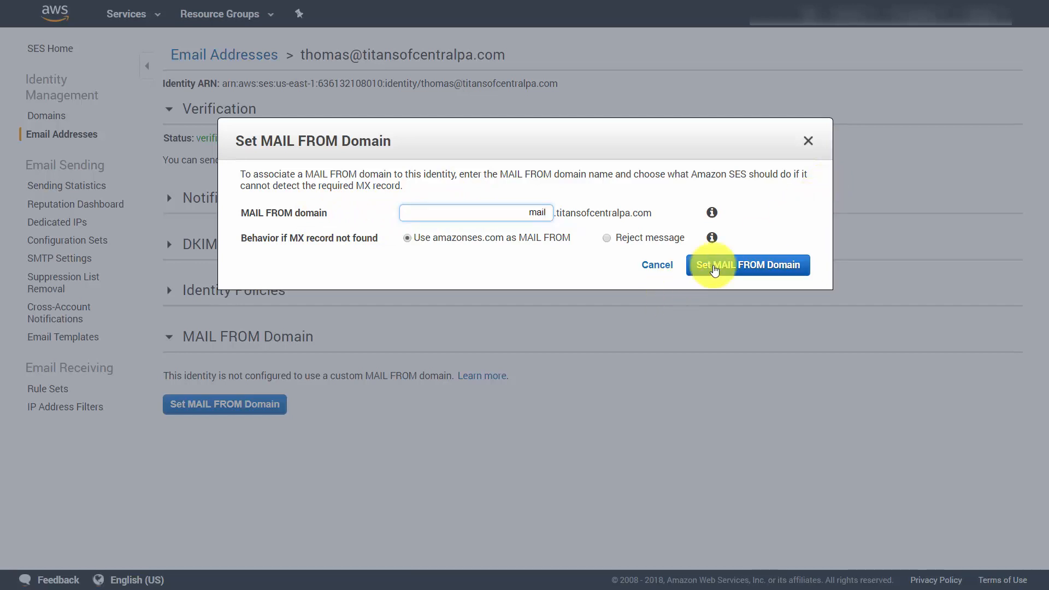
click(742, 268)
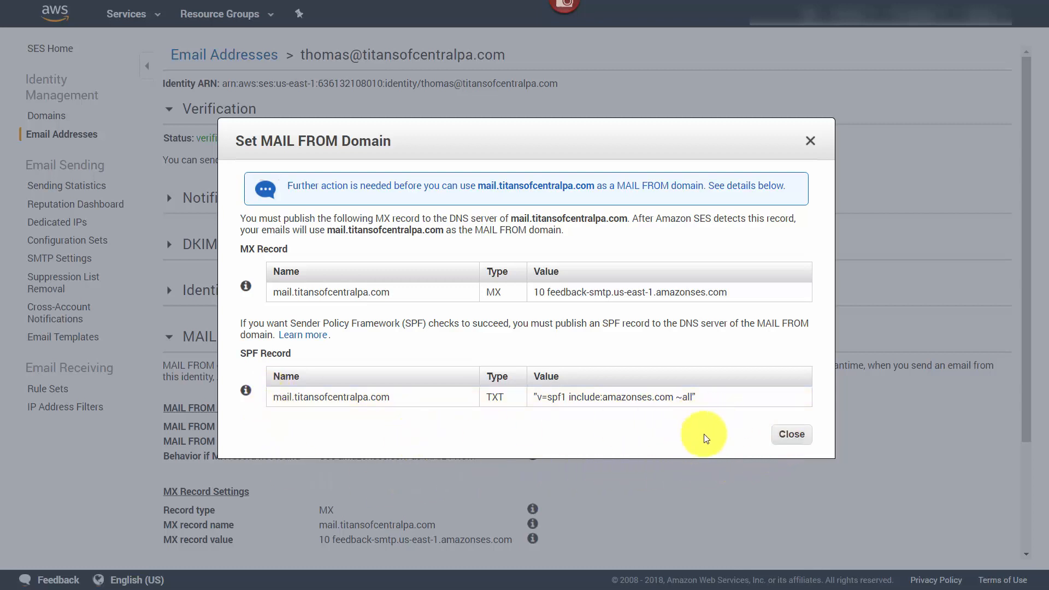
click(762, 433)
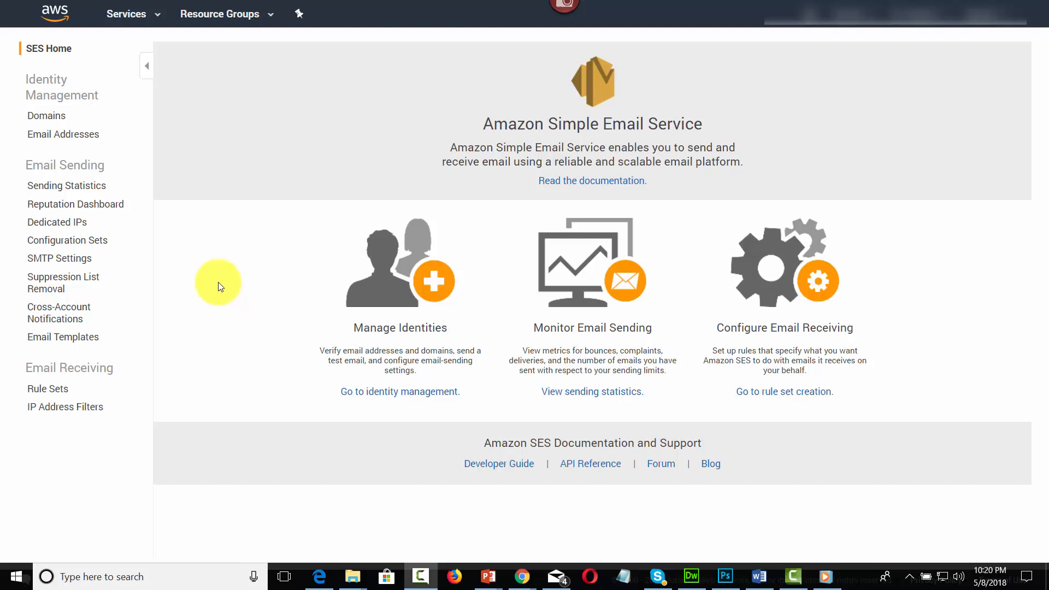
Step: Create an SNS topic named bouncestitans with display name "Bounders for Titans" from the titansofcentralpa.com email address's notification settings
click(75, 134)
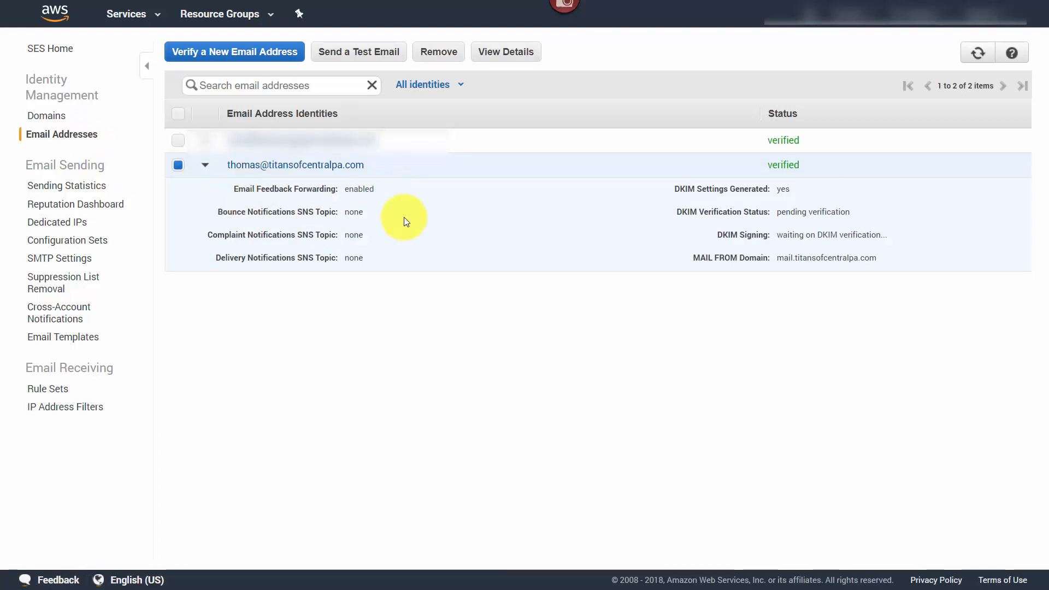
click(509, 53)
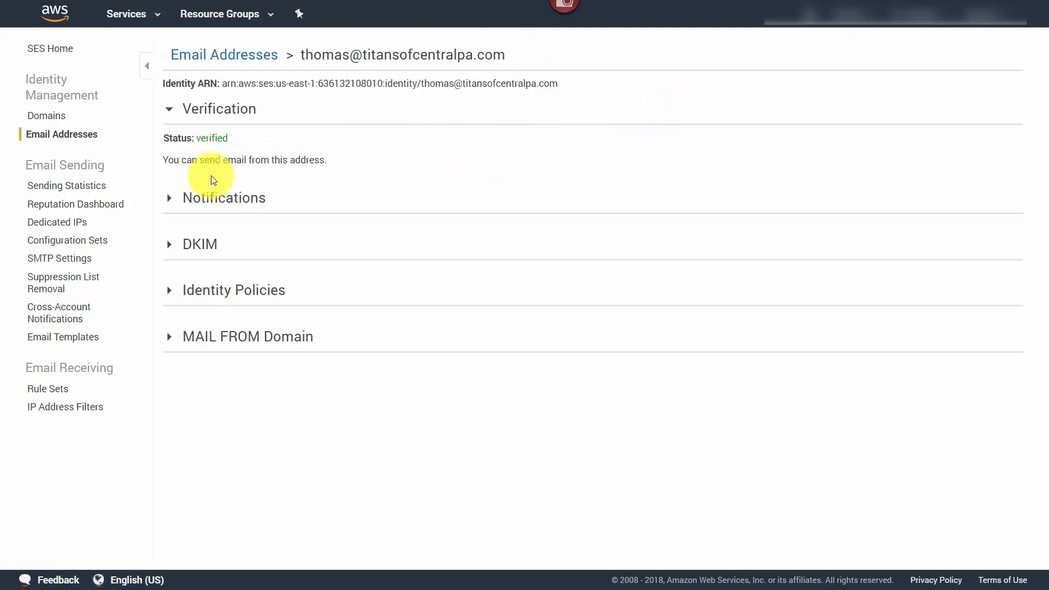
click(170, 200)
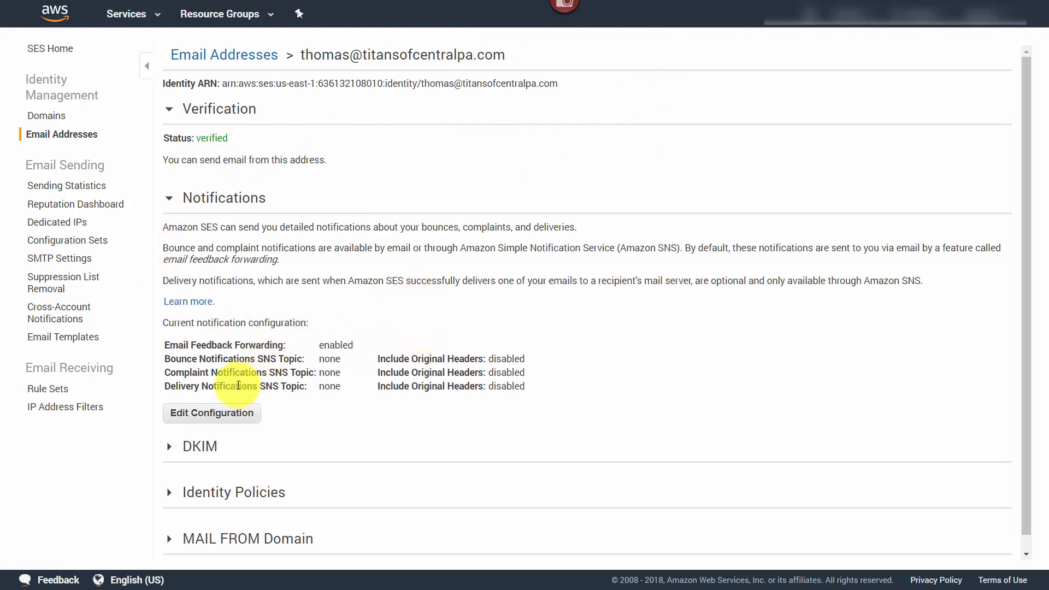
click(223, 417)
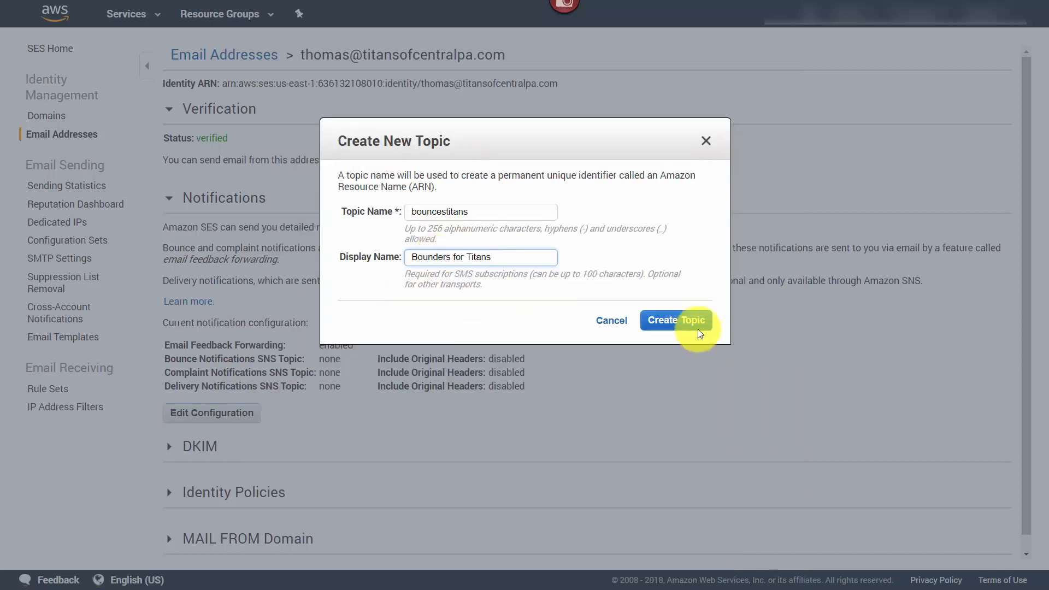
click(671, 327)
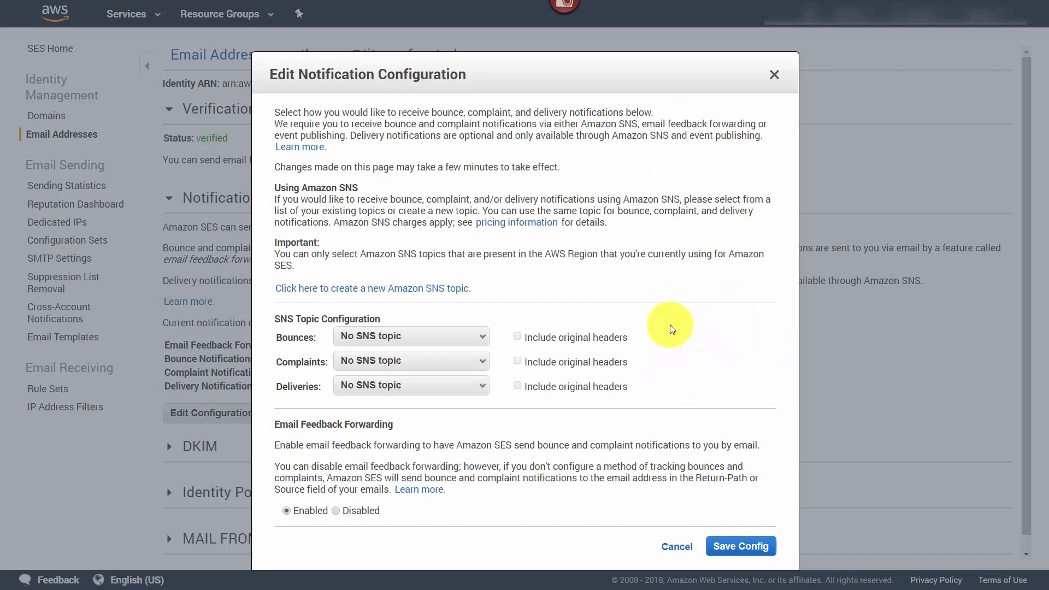
Step: Assign the bouncestitans SNS topic to bounce notifications
click(472, 336)
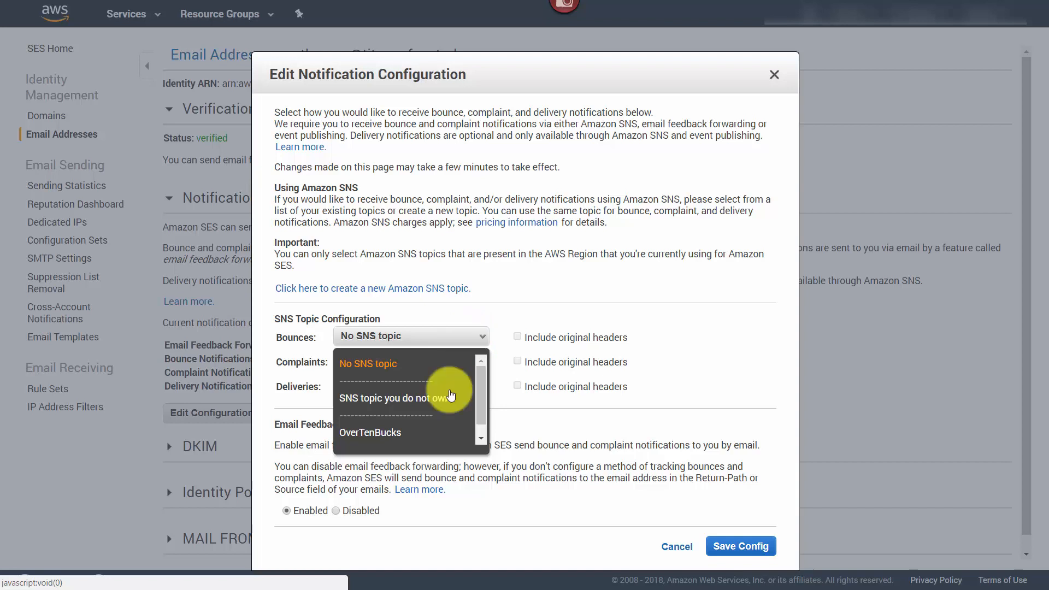
scroll(448, 406, down, 2)
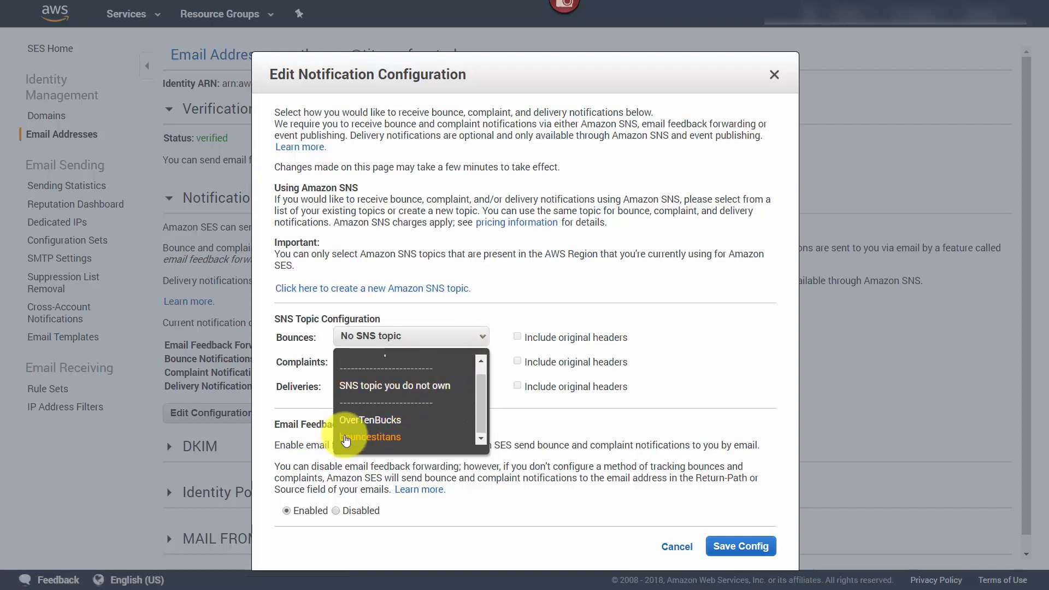
click(367, 435)
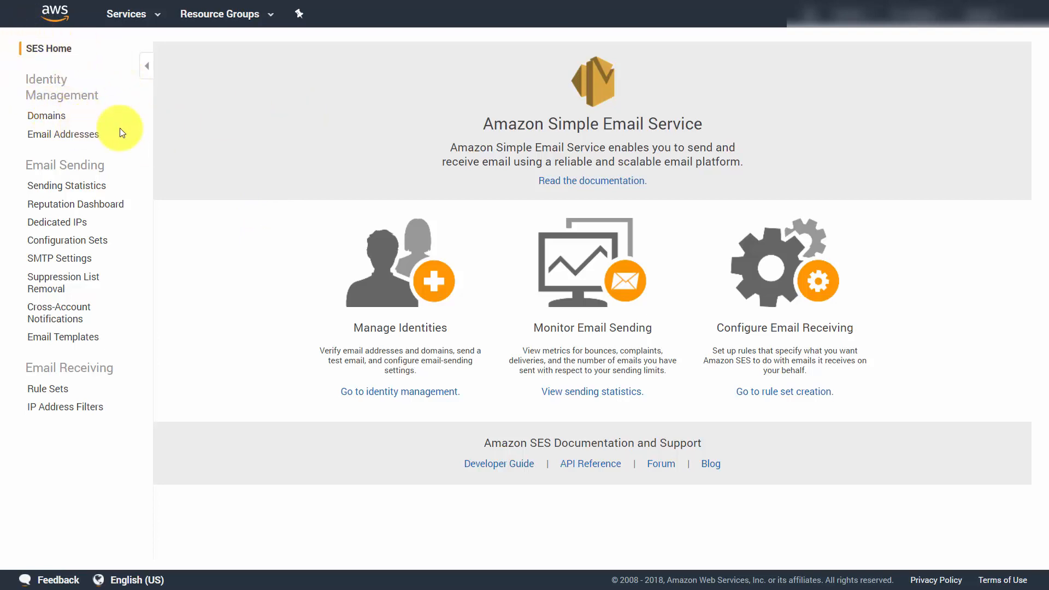
Step: Submit haon.biz as a new domain for verification with DKIM settings generated
click(50, 116)
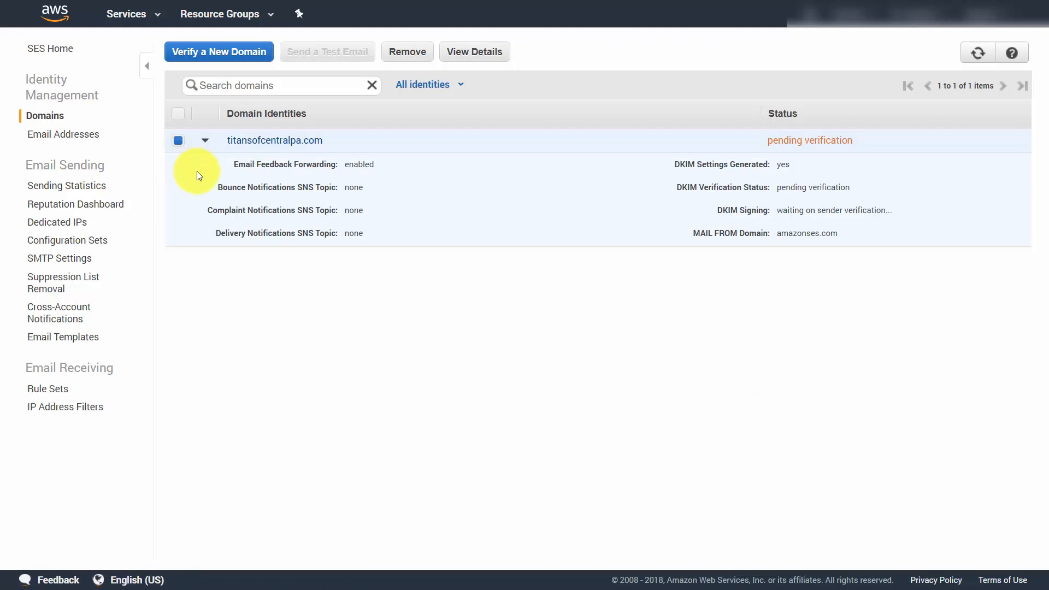
click(221, 55)
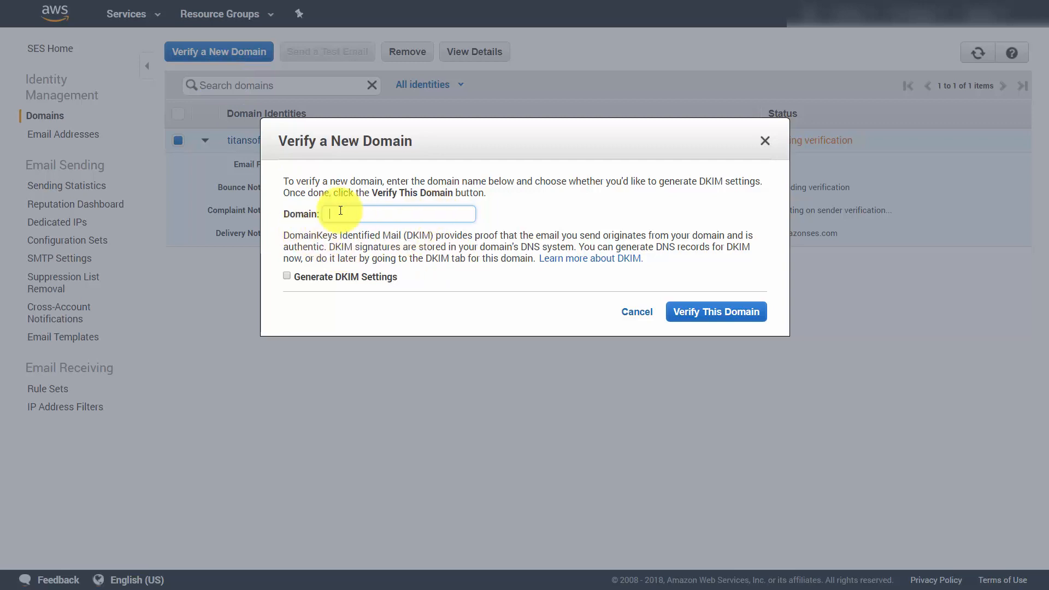
text(haon.biz)
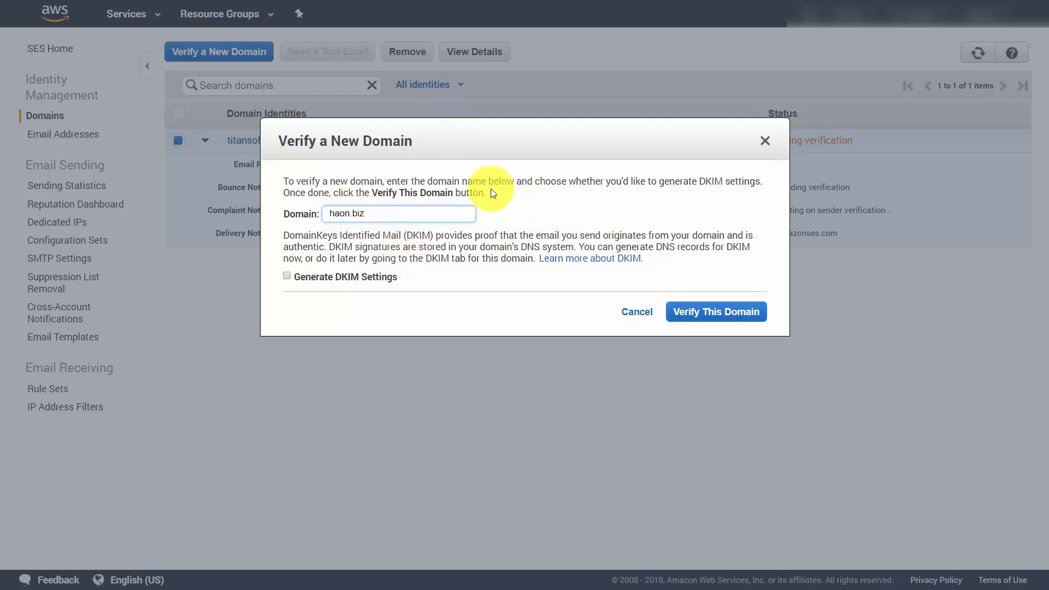
click(287, 276)
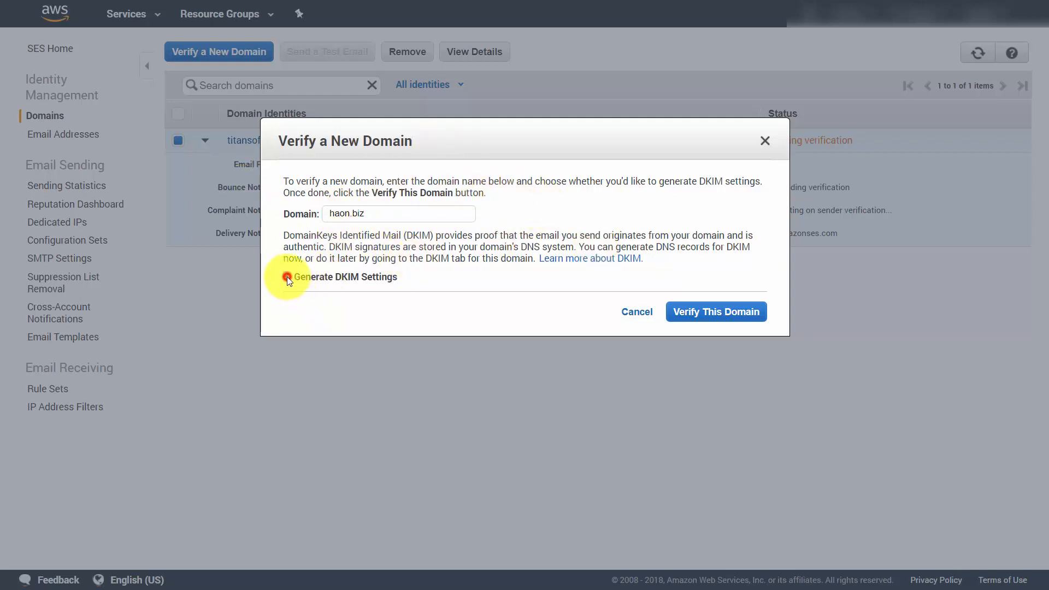
click(694, 311)
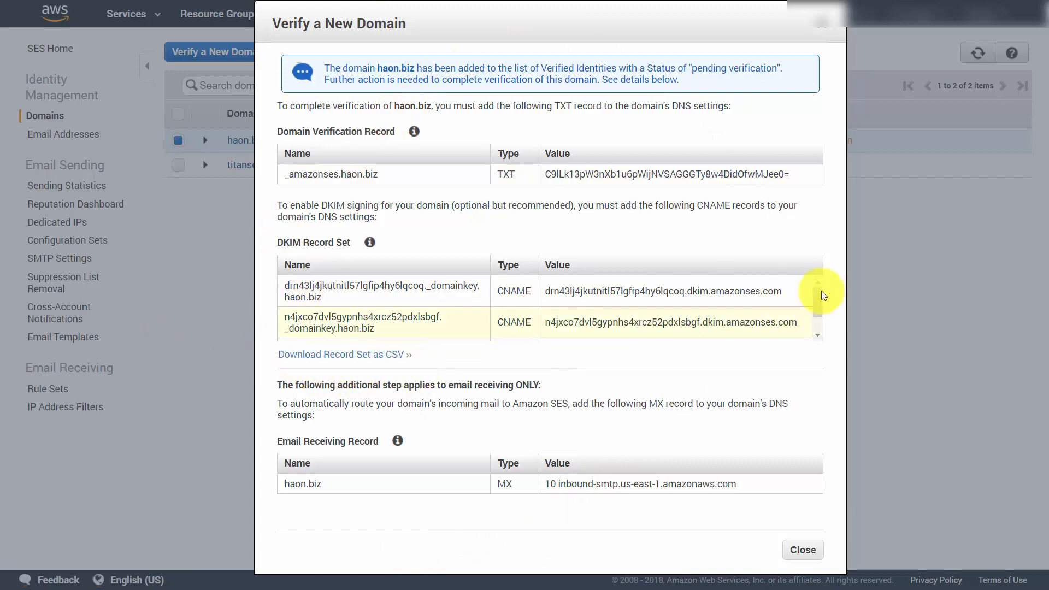
Step: Review the haon.biz DKIM records, download the record set as CSV, and fit column A to its contents in Excel
drag(822, 293, 821, 306)
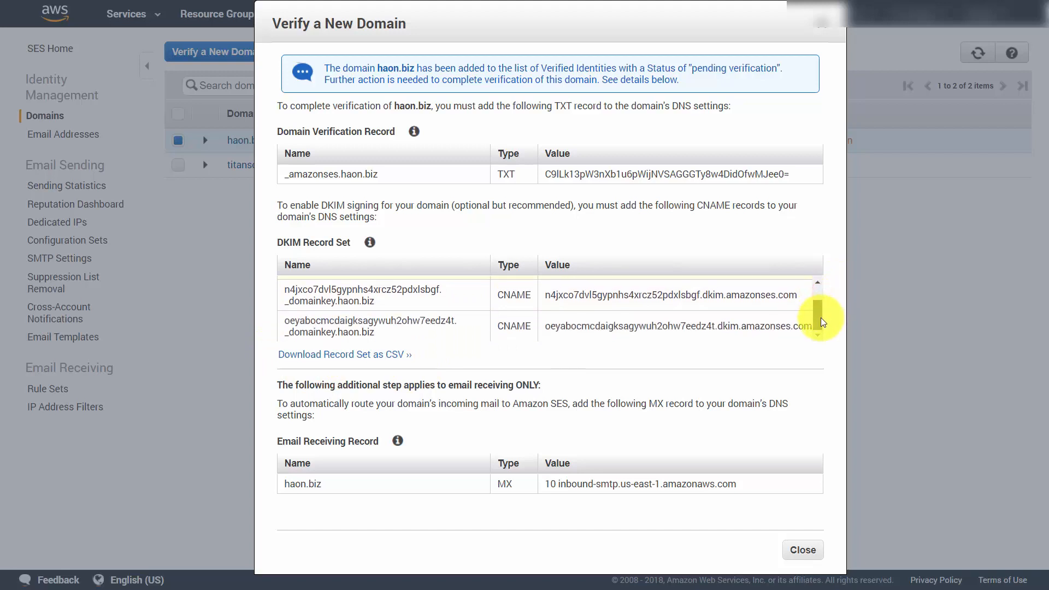
scroll(819, 307, up, 1)
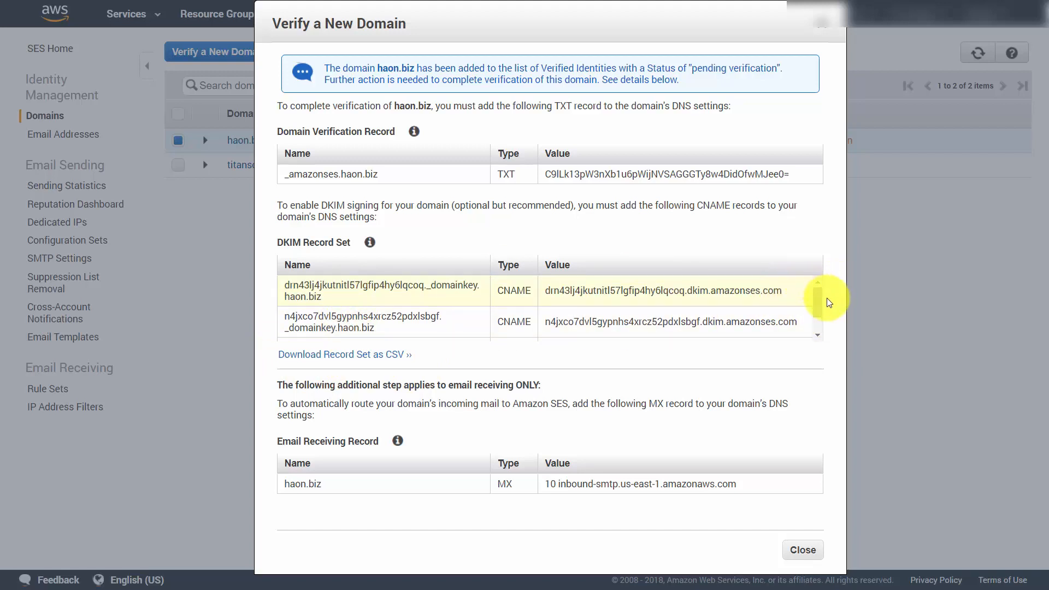
drag(818, 299, 818, 317)
scroll(815, 299, up, 1)
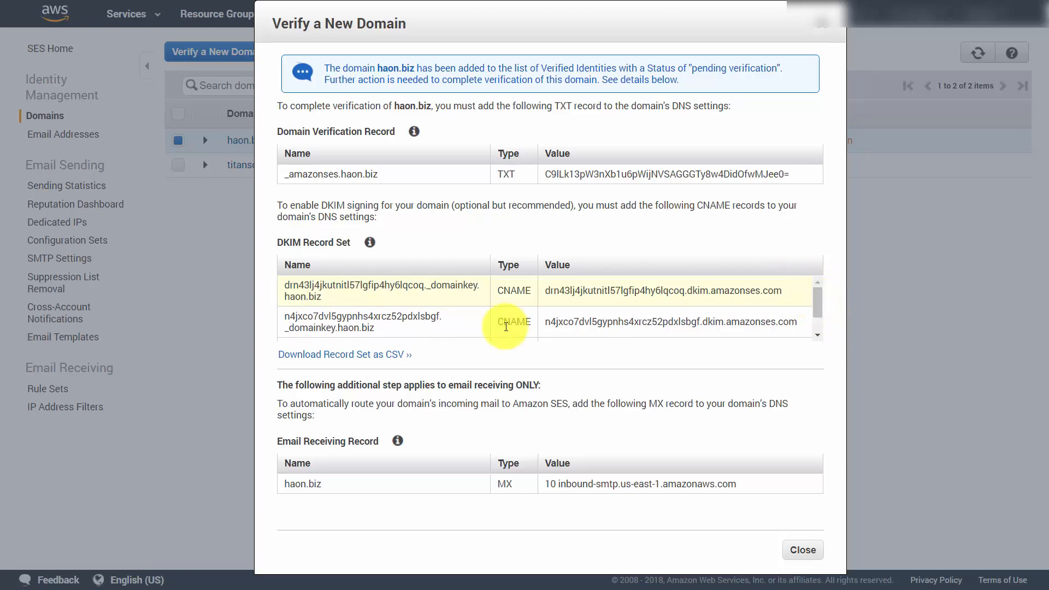
click(412, 357)
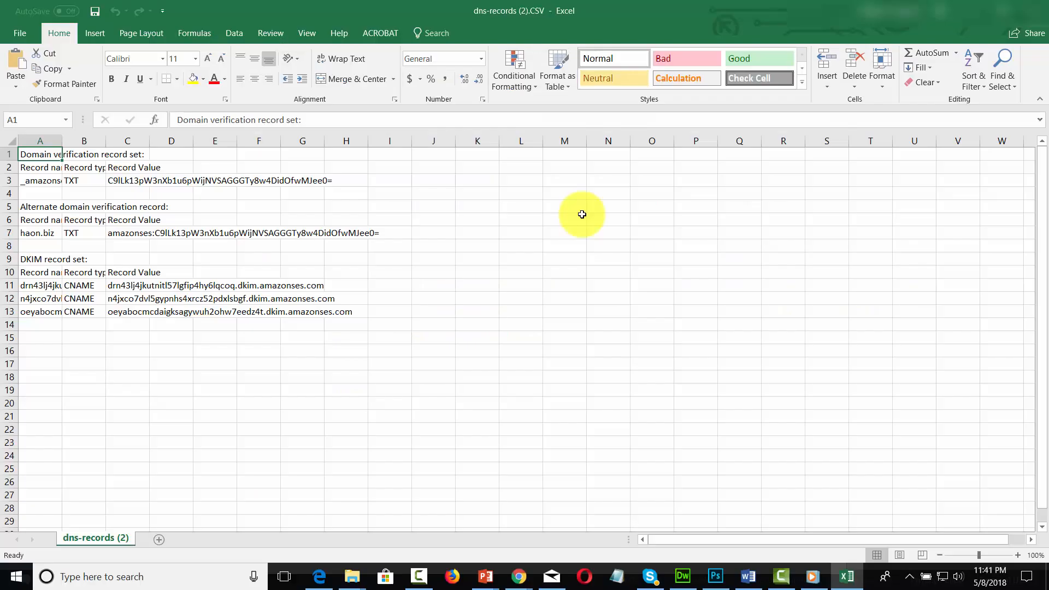
double_click(62, 141)
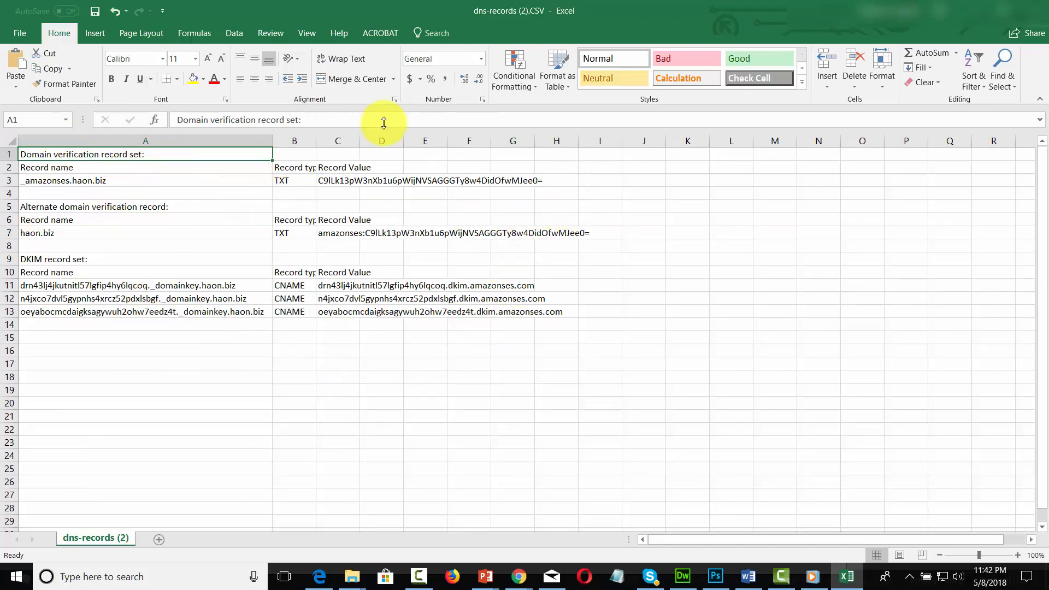
key(alt+Tab)
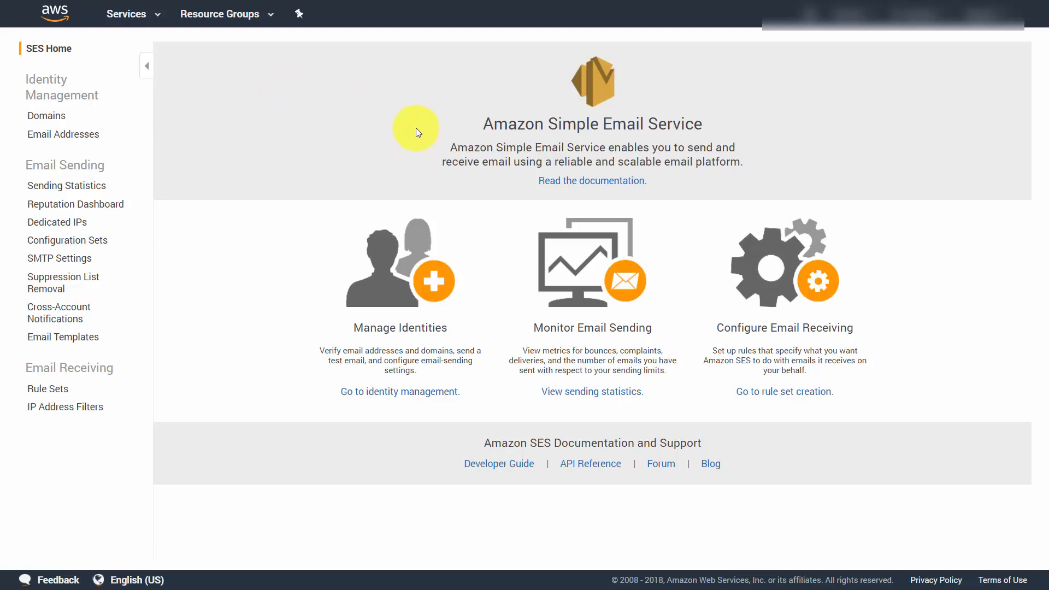
Step: Submit the haon.biz email address for verification and refresh the list of email identities
click(72, 135)
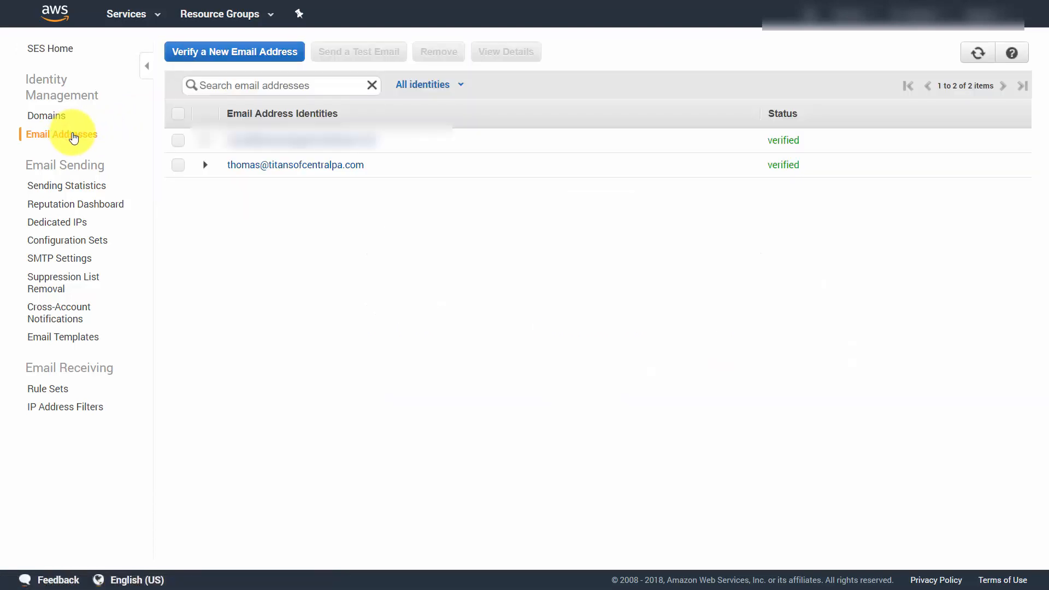
click(254, 55)
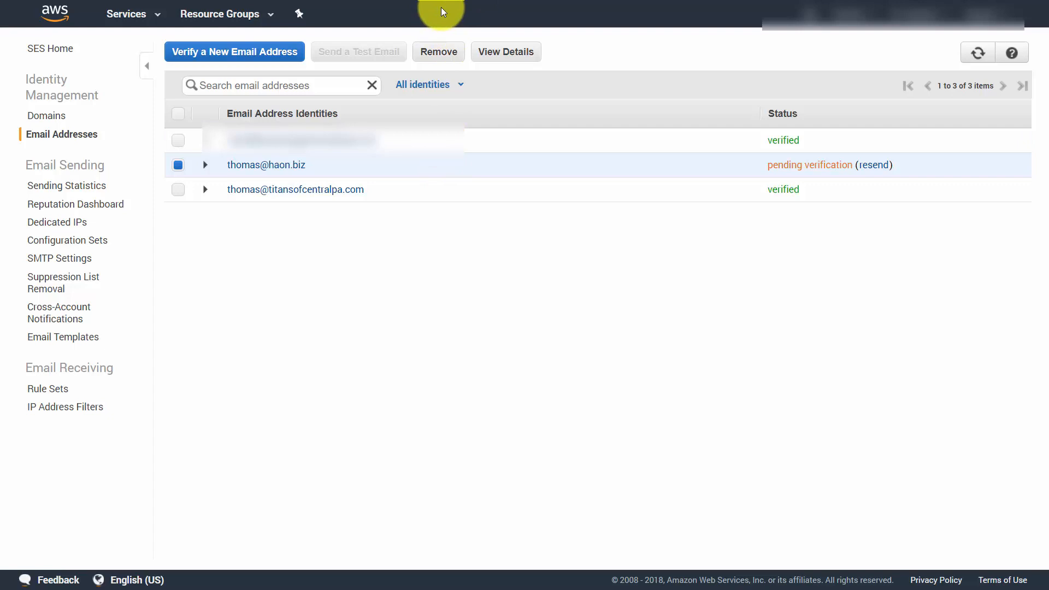
key(F5)
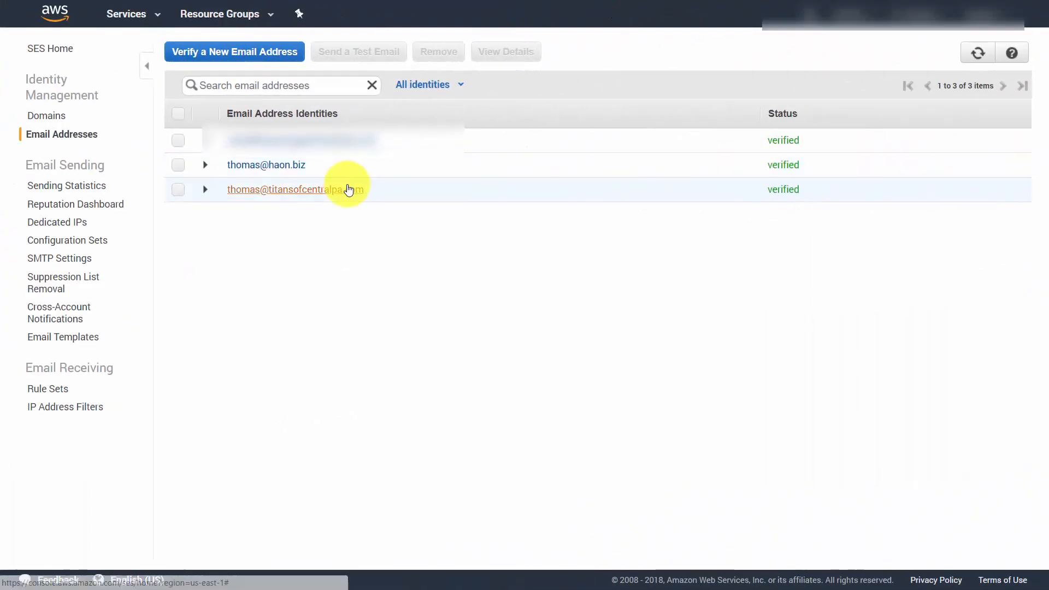
Step: Open the details of the haon.biz email address and review its Notifications, DKIM and MAIL FROM Domain settings
click(178, 164)
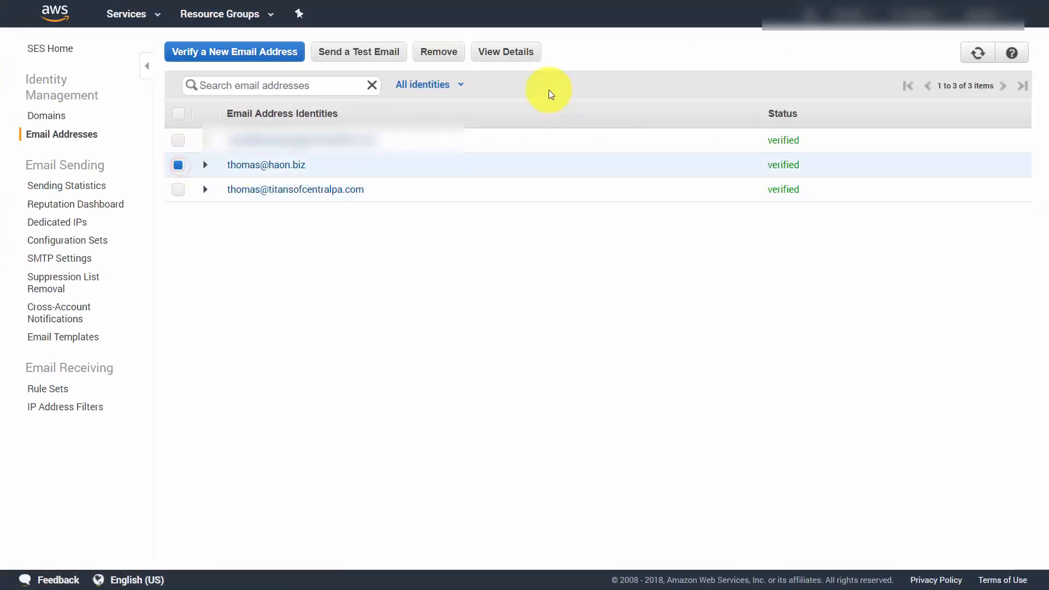
click(502, 53)
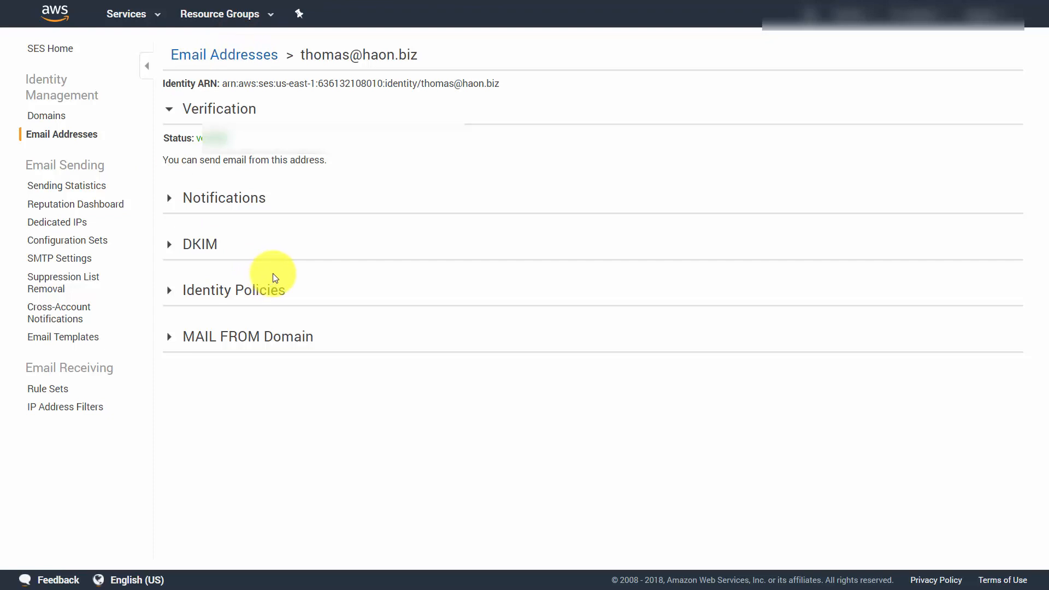
click(170, 200)
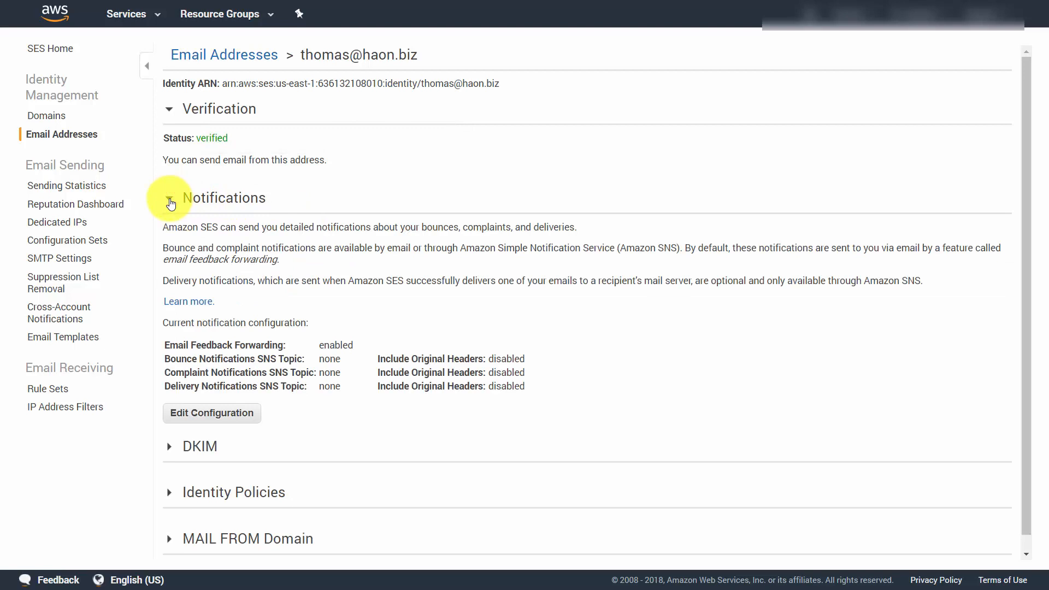
click(170, 201)
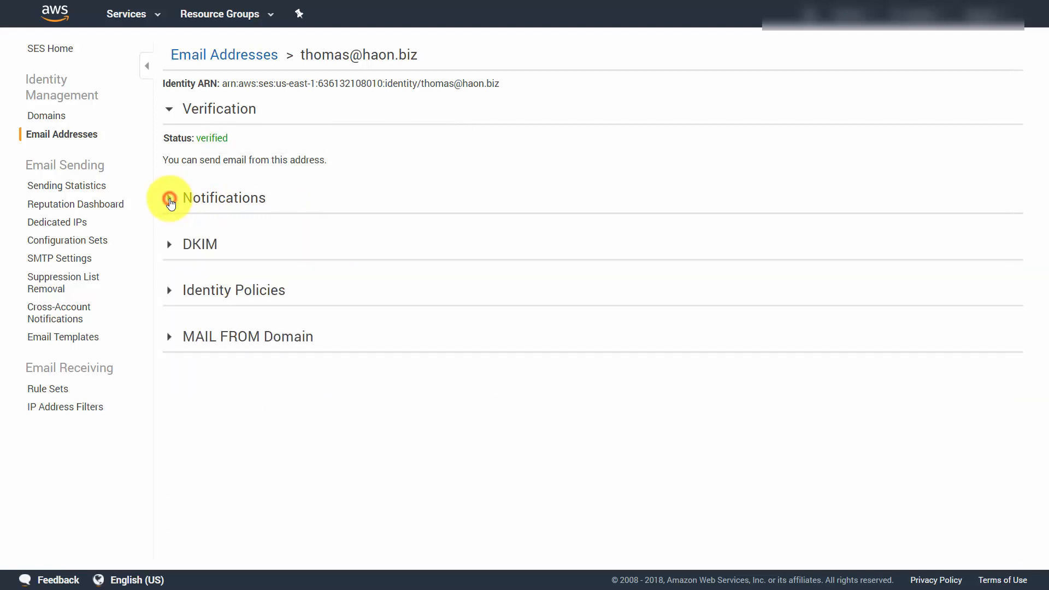
click(170, 246)
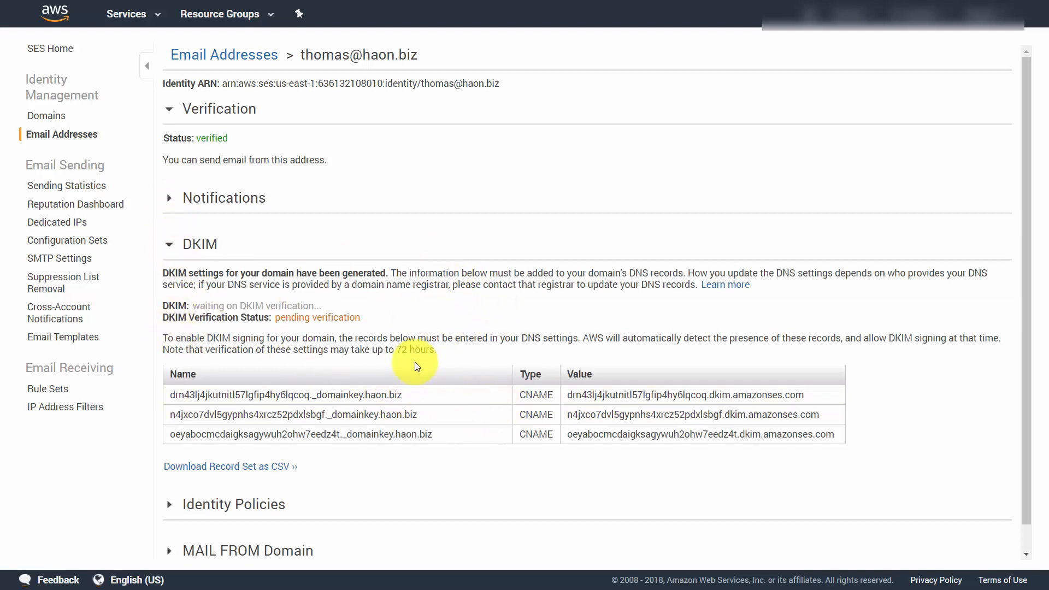
click(169, 243)
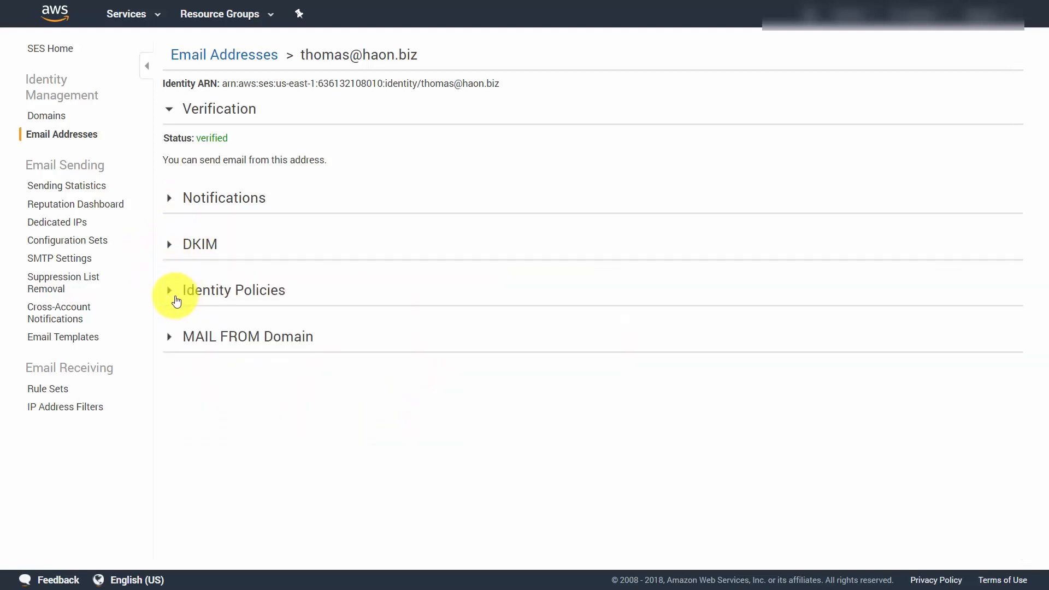
click(170, 337)
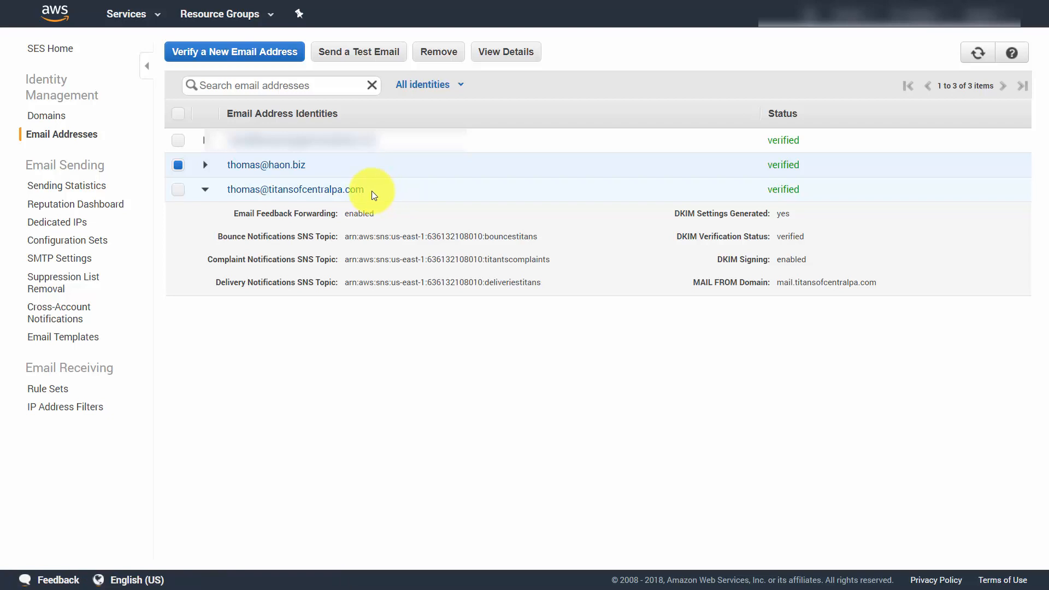
Step: Examine the domain part and configuration summary of the titansofcentralpa.com email identity
drag(366, 191, 270, 194)
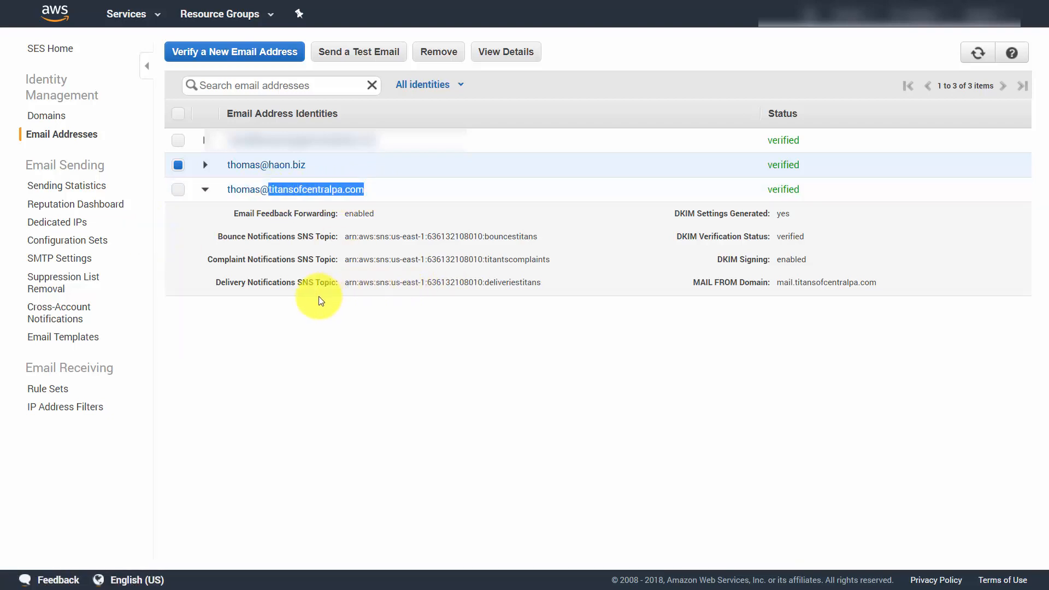
click(284, 310)
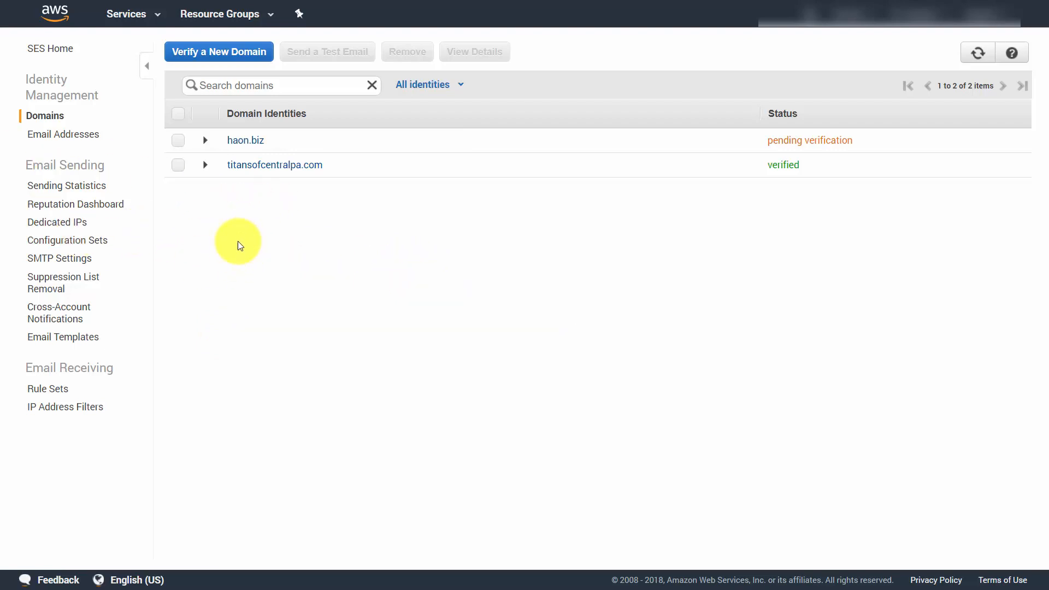
Step: View the Dedicated IPs information and open the SES Sending Limits Increase Case for requesting dedicated IPs
click(63, 223)
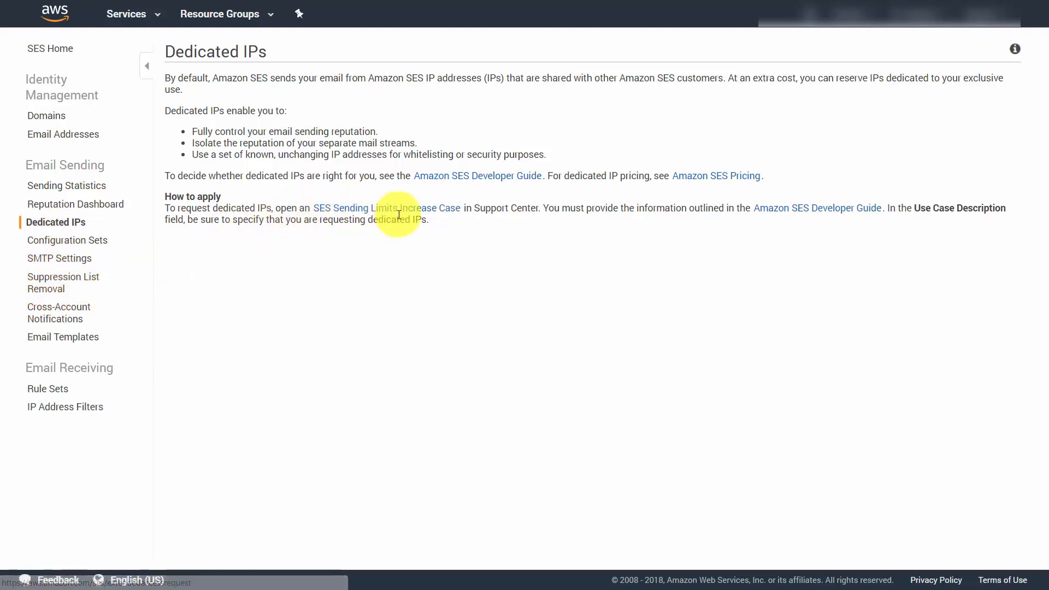
click(360, 212)
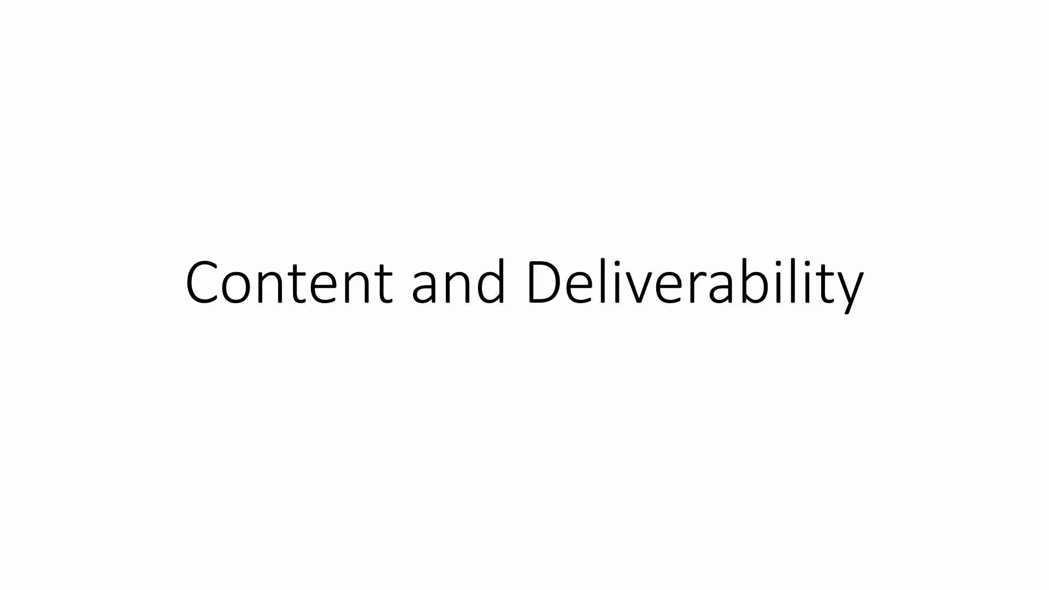
key(Right)
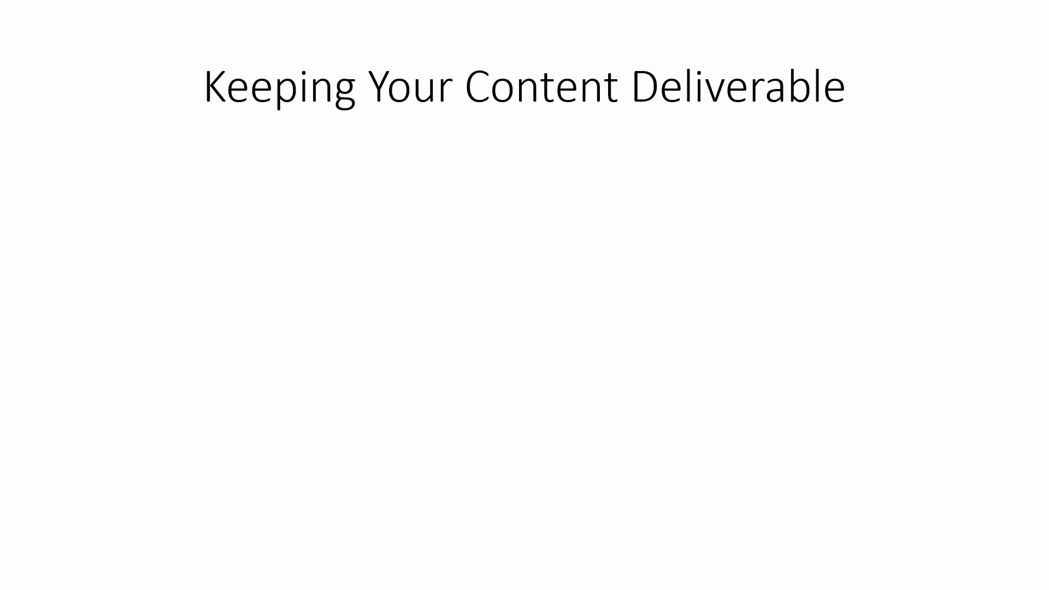